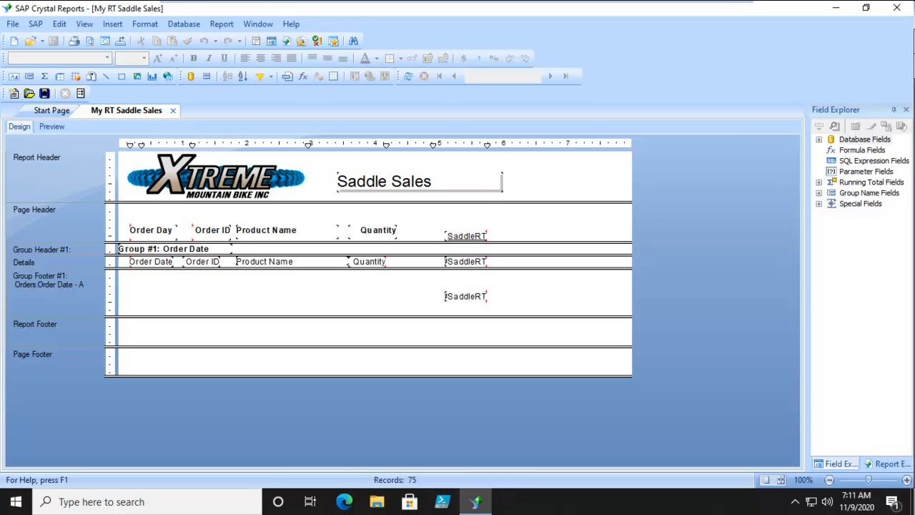
- Open the Manual RT Saddle Sales report from the Creating Running Totals folder and show its design view
left_click(13, 25)
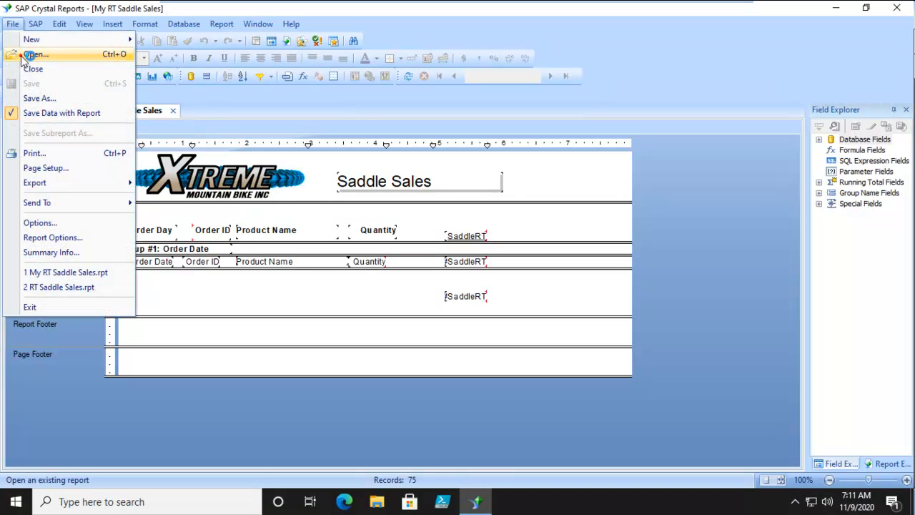
left_click(21, 55)
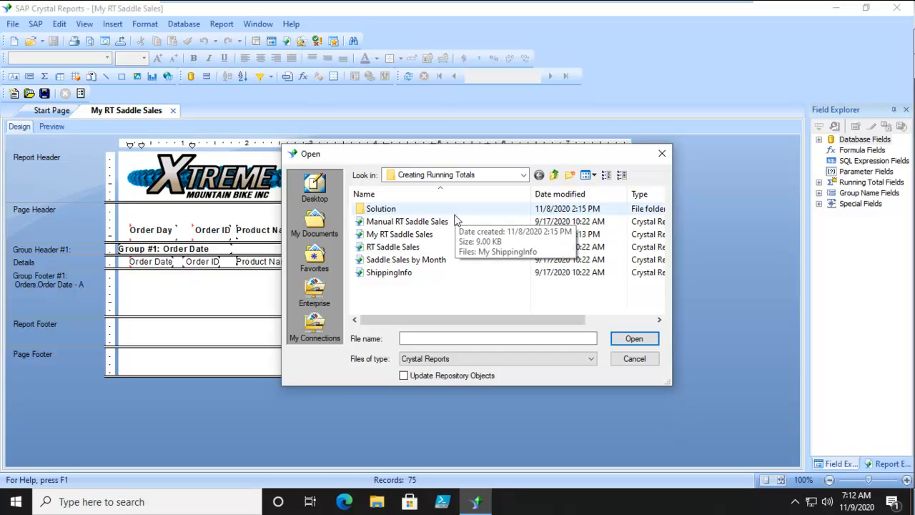
left_click(633, 341)
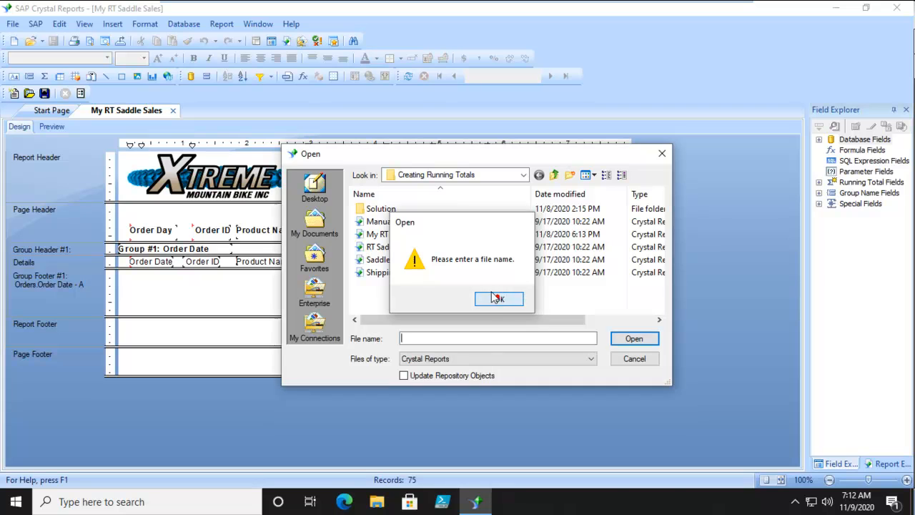
left_click(498, 299)
left_click(425, 223)
left_click(633, 339)
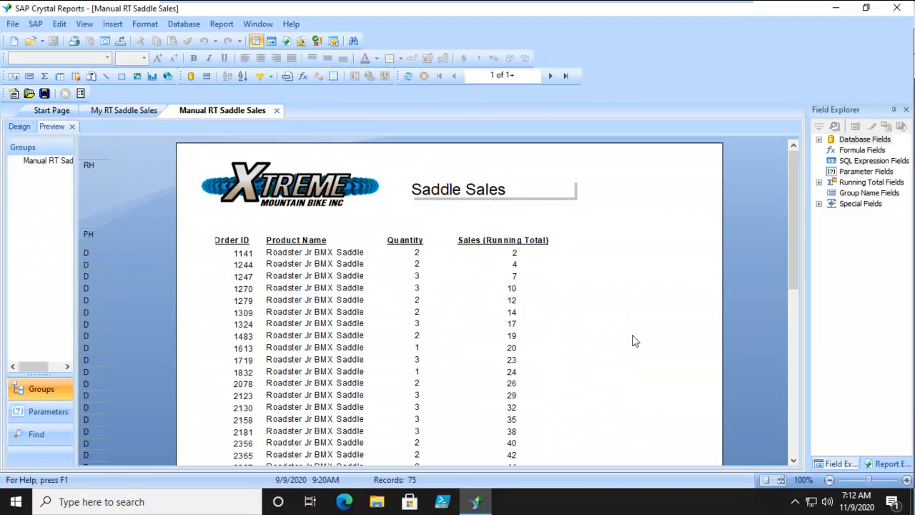
left_click(14, 129)
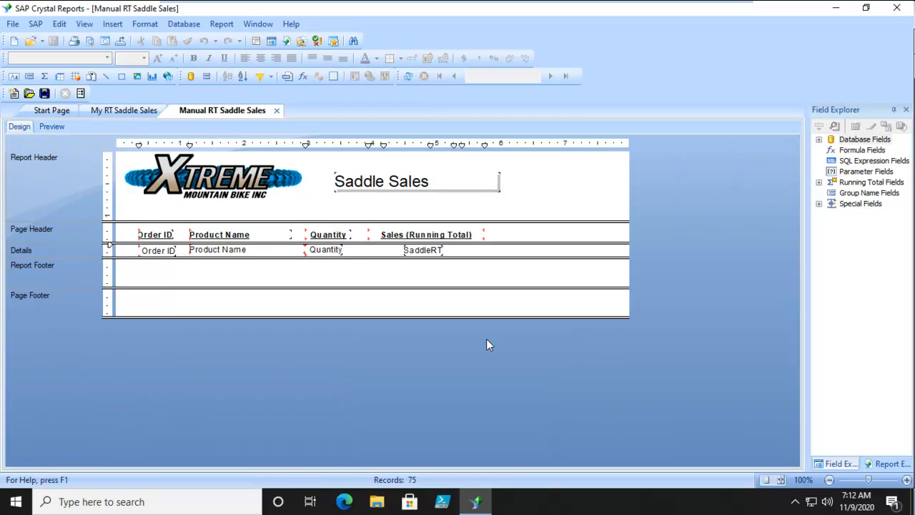
- Create a new formula field named ManualTR and open it for editing
left_click(819, 204)
left_click(820, 150)
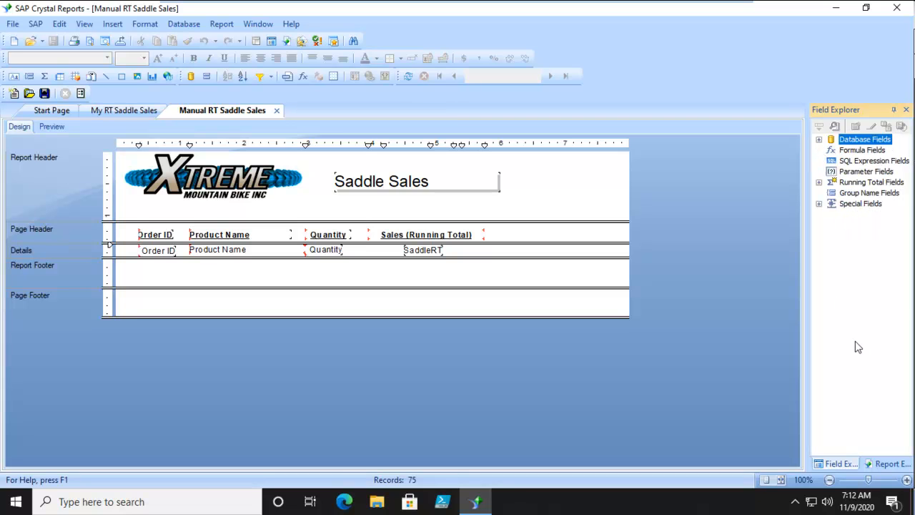
left_click(855, 151)
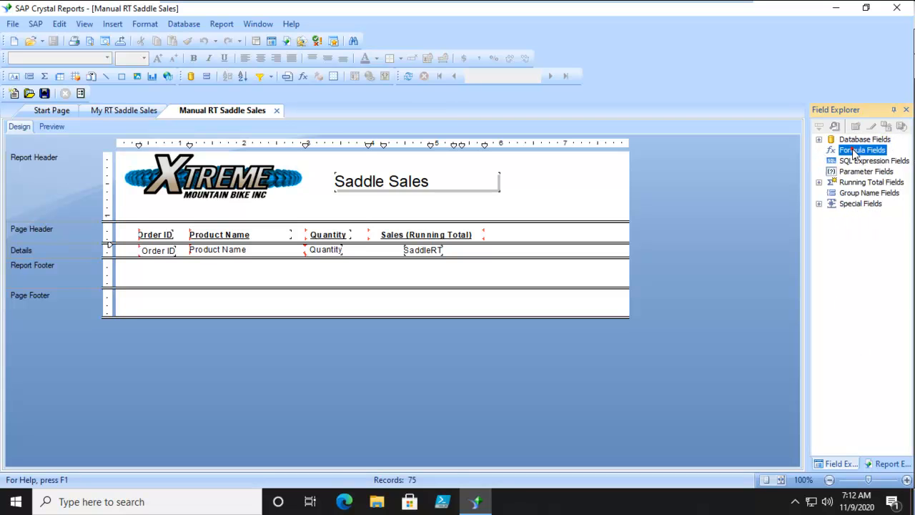
right_click(853, 154)
left_click(863, 156)
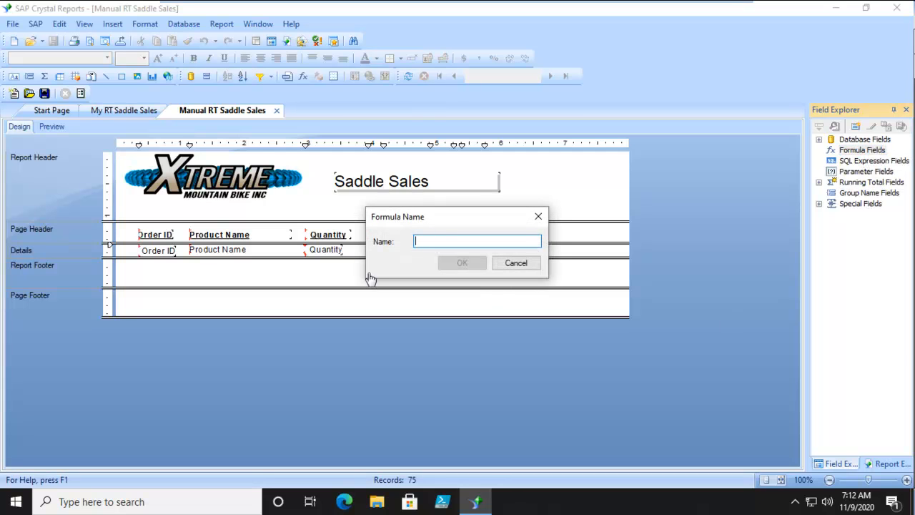
type("Man")
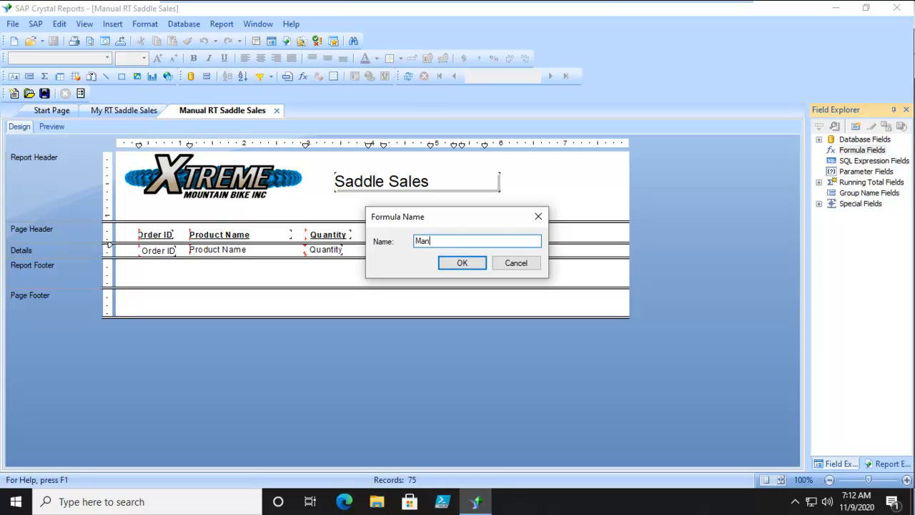
type("ualTR")
key("Return")
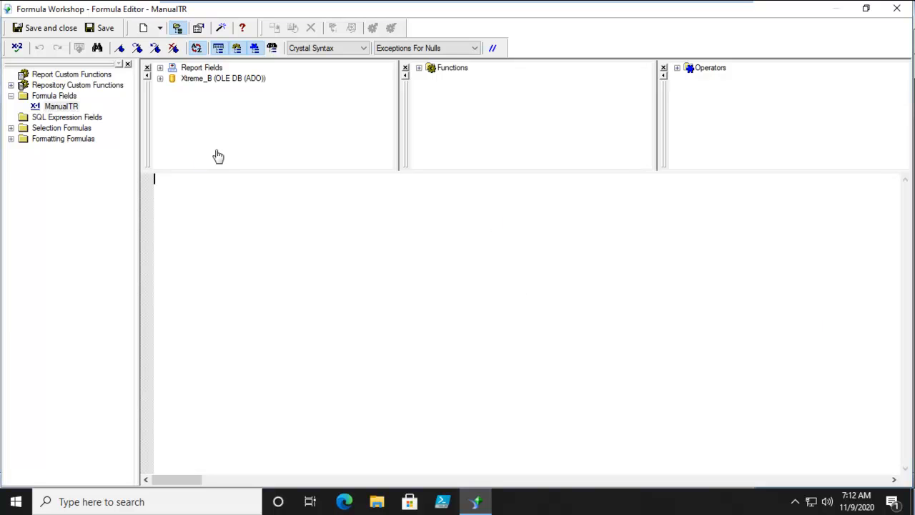
left_click(419, 68)
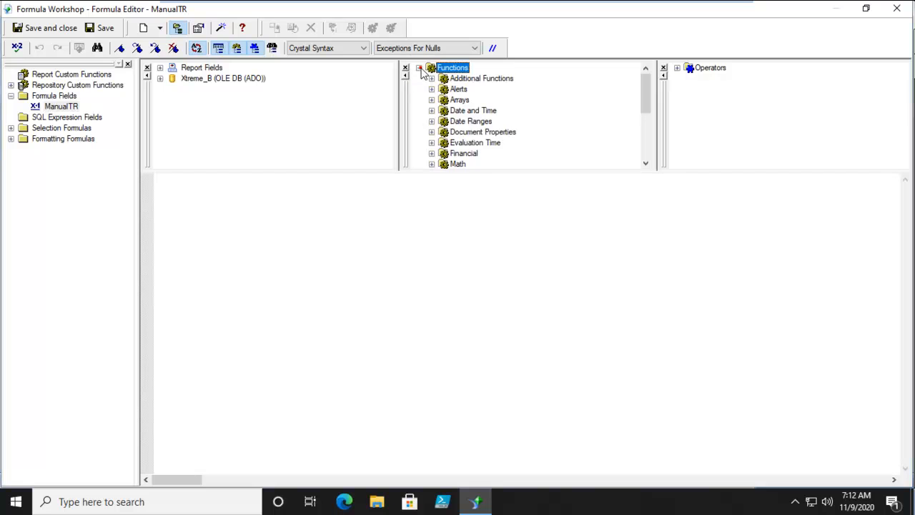
left_click_drag(645, 95, 659, 161)
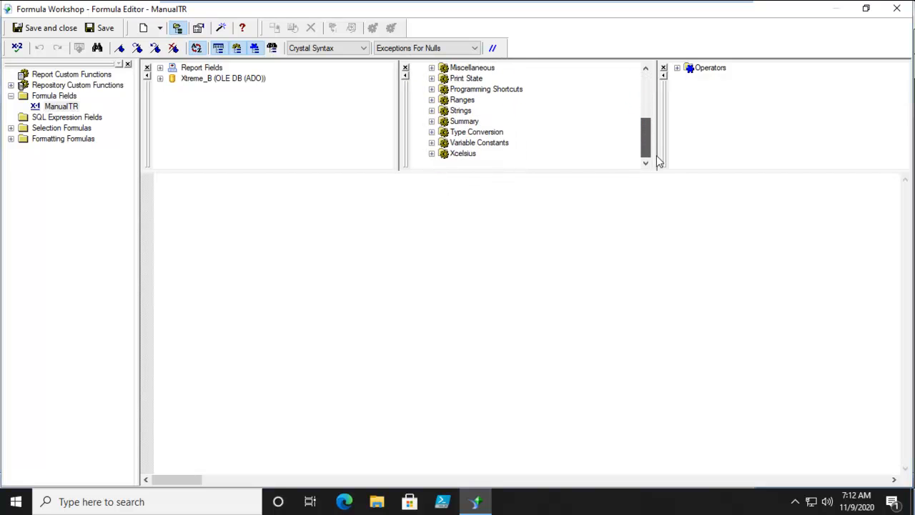
left_click(431, 142)
left_click_drag(643, 132, 645, 109)
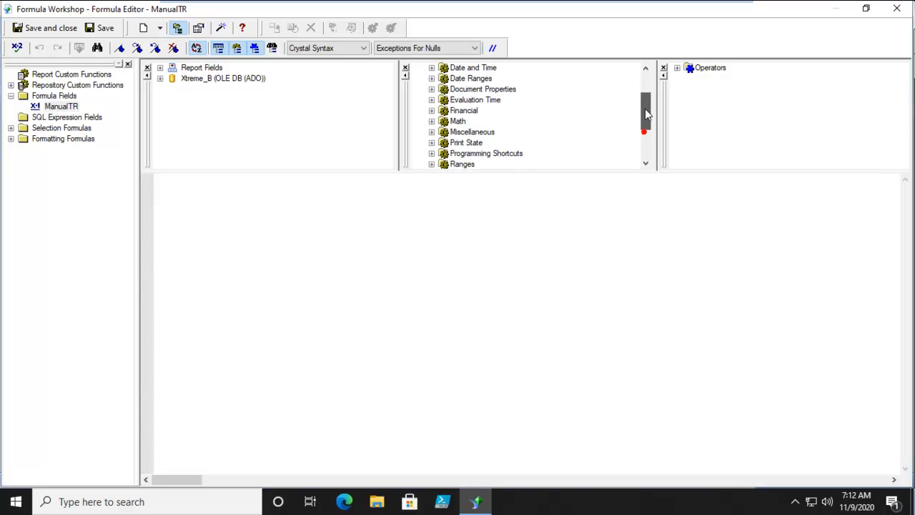
- Begin the ManualTR formula with the line "WhileprintingRecords;" followed by the variable declaration "NumberVAR RunTotal;"
left_click(319, 204)
left_click(292, 259)
type("WhileprintingRecord")
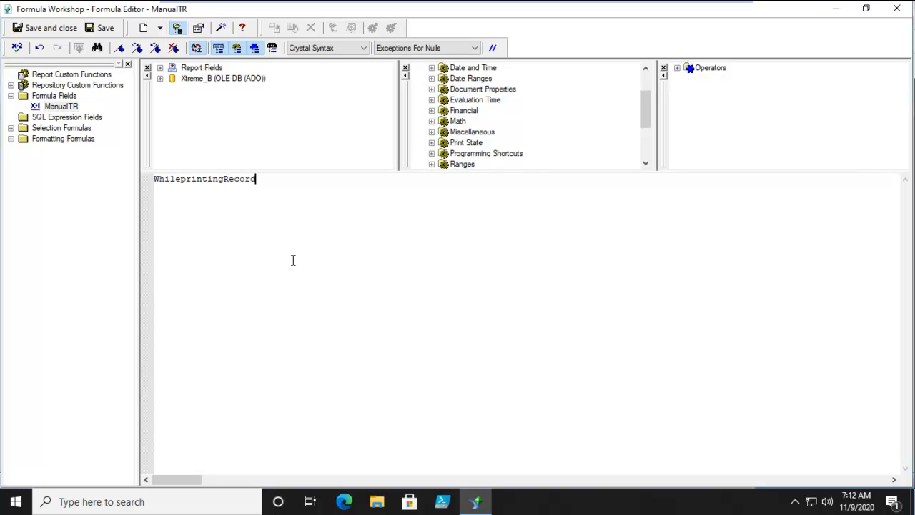
type("s;")
key("Return")
type("NumberVAR RunTotal;")
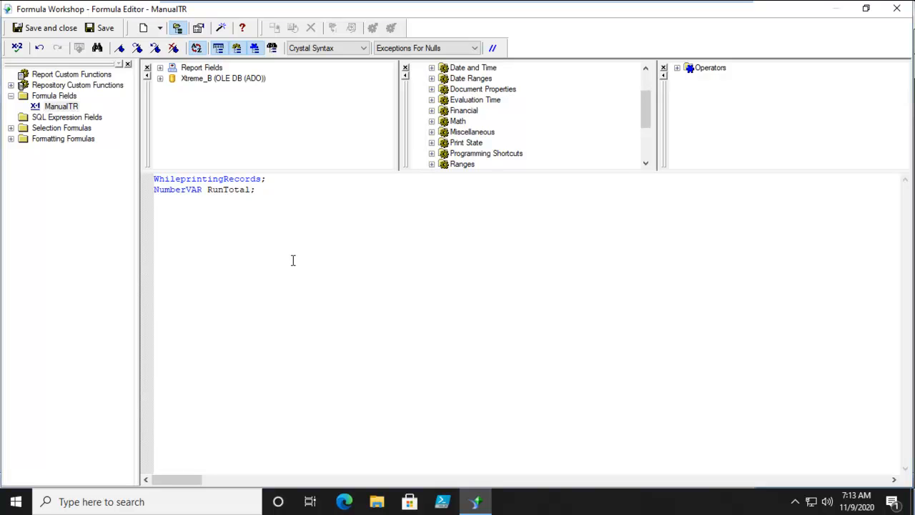
- Add the formula line "RunTotal := Runtotal + {Orders_Detail.Quantity}", inserting the quantity from the report fields
key("Return")
type("RunTotal := Runtotal +")
left_click(160, 68)
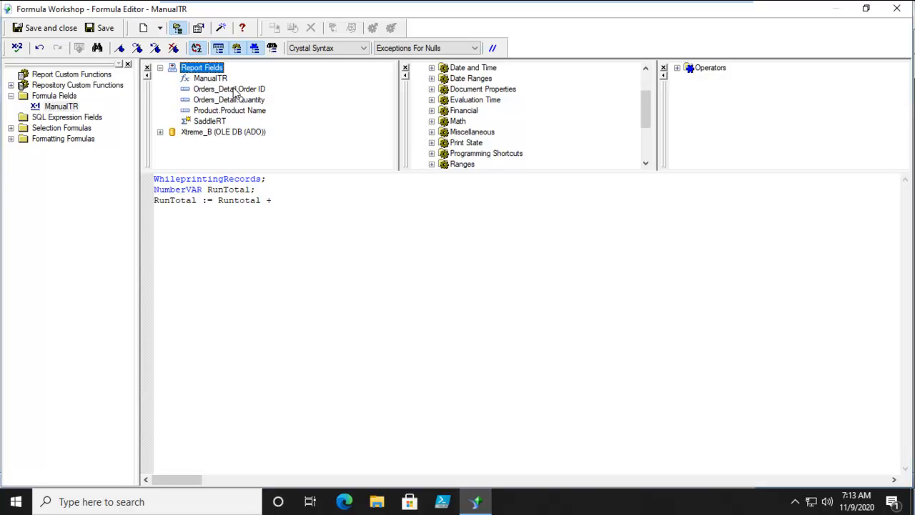
left_click(222, 101)
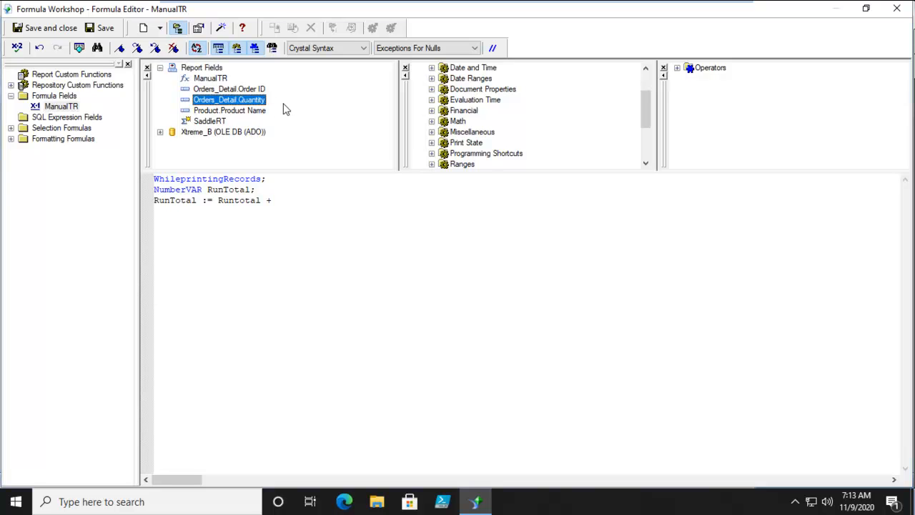
double_click(252, 101)
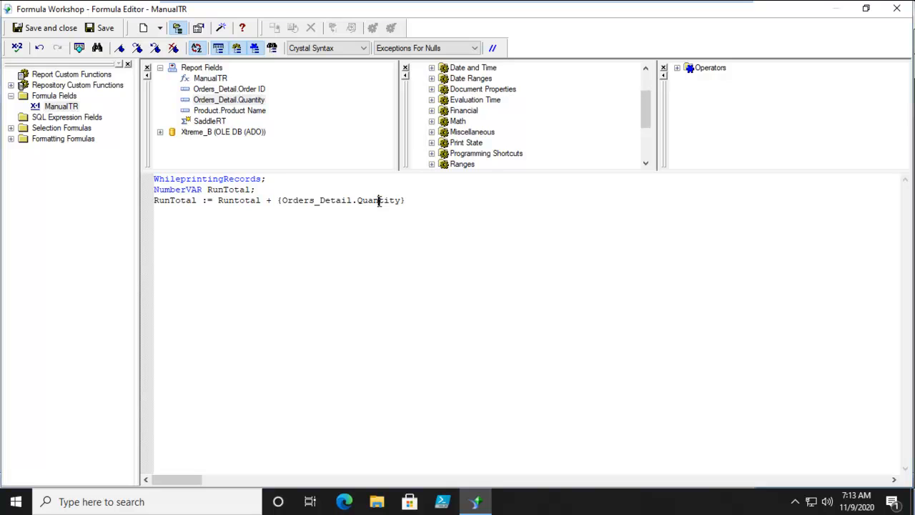
- Check the ManualTR formula for errors, then save it and close the formula editor
left_click(239, 202)
left_click(17, 47)
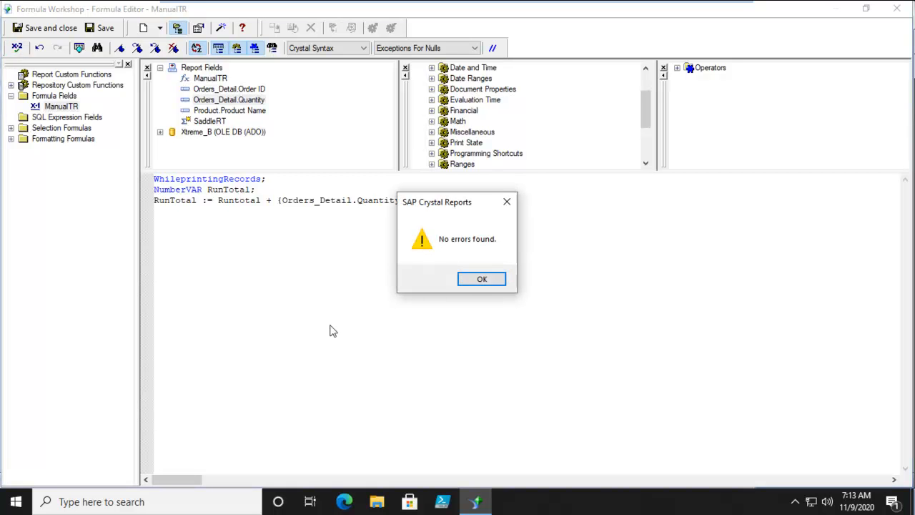
left_click(482, 277)
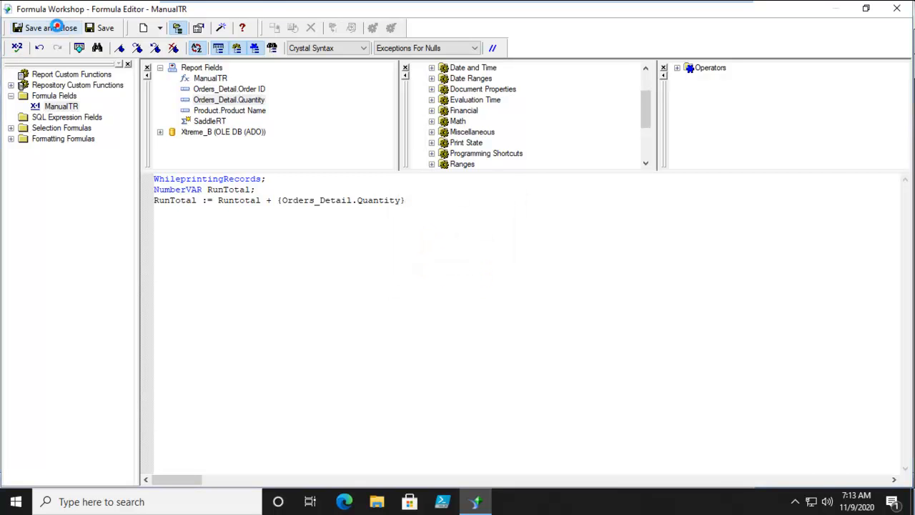
left_click(63, 27)
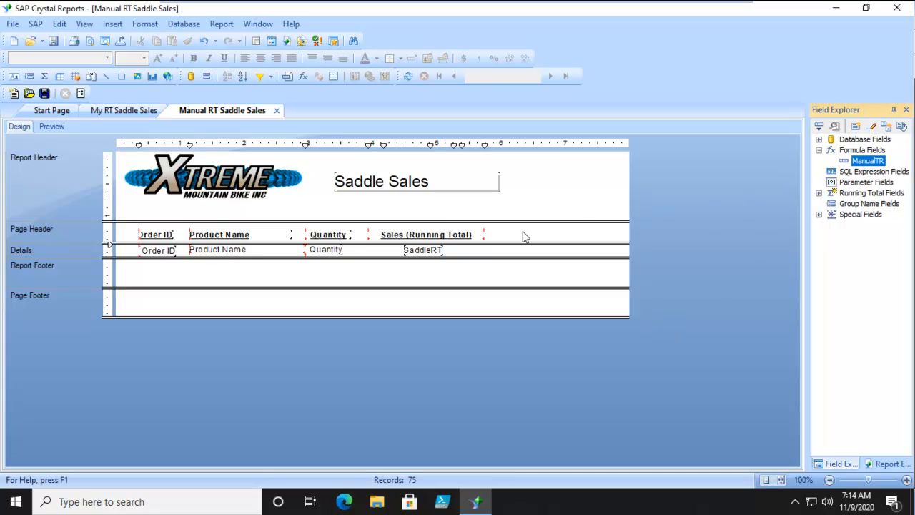
- Place the ManualTR formula in the Details section beyond SaddleRT and change its page header heading to "Manual Running Total"
left_click_drag(863, 161, 498, 248)
left_click(501, 236)
left_click(500, 235)
left_click(529, 236)
double_click(529, 236)
left_click(529, 236)
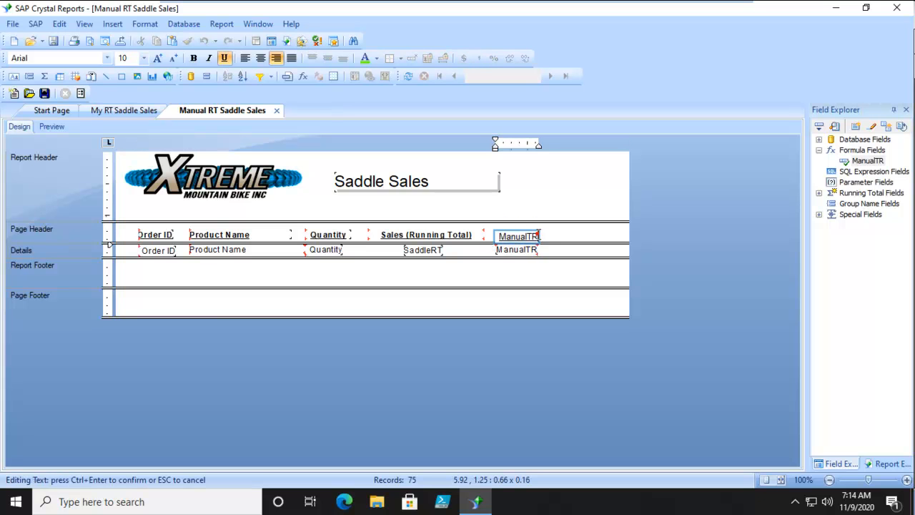
left_click_drag(527, 236, 545, 234)
key("BackSpace")
type("Toa")
left_click(572, 280)
left_click(527, 236)
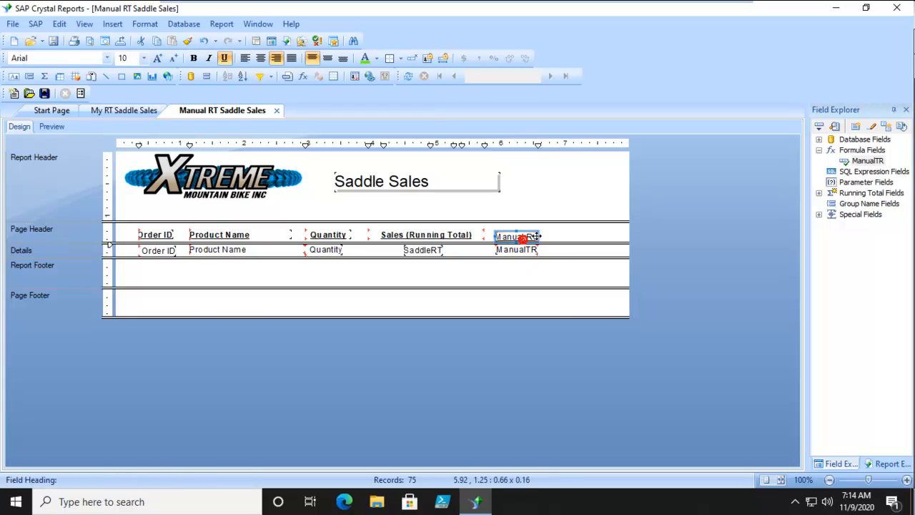
- Widen the Manual Running Total heading to fit its text and shift the ManualTR field beneath it to about 6.67 on the ruler
left_click_drag(540, 235, 603, 235)
left_click(530, 253)
key("Right")
key("Right")
key("Right")
key("Right")
key("Right")
key("Right")
key("Right")
key("Right")
key("Right")
key("Right")
key("Right")
key("Right")
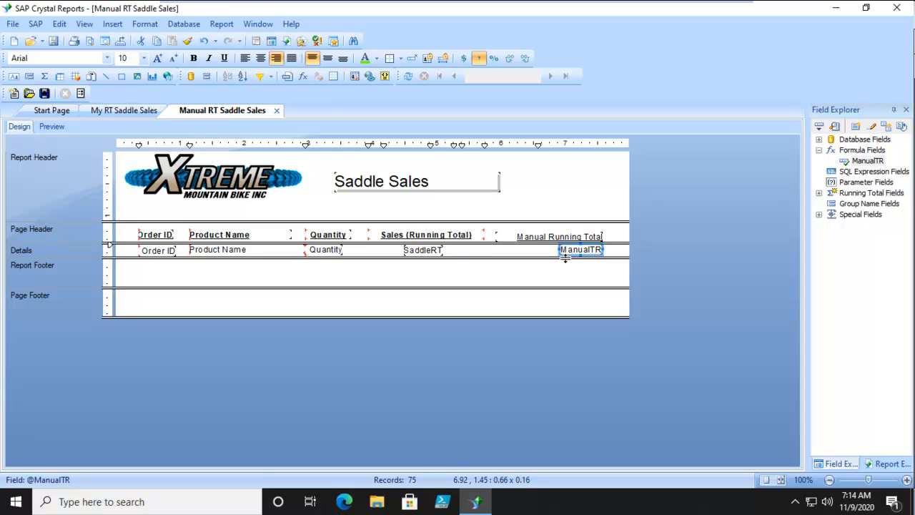
key("Left")
key("Left")
key("Left")
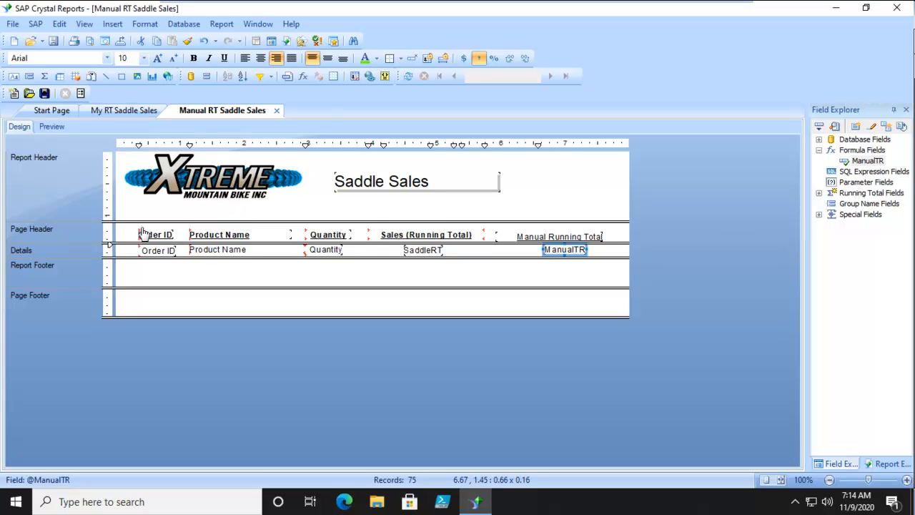
- Preview the report and reduce the manual running total values to whole numbers without decimals
left_click(52, 127)
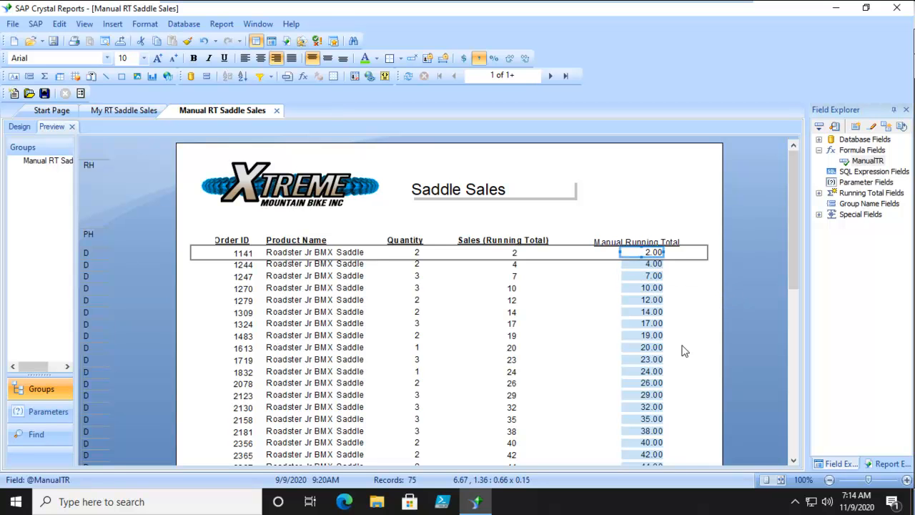
left_click(527, 58)
left_click(527, 58)
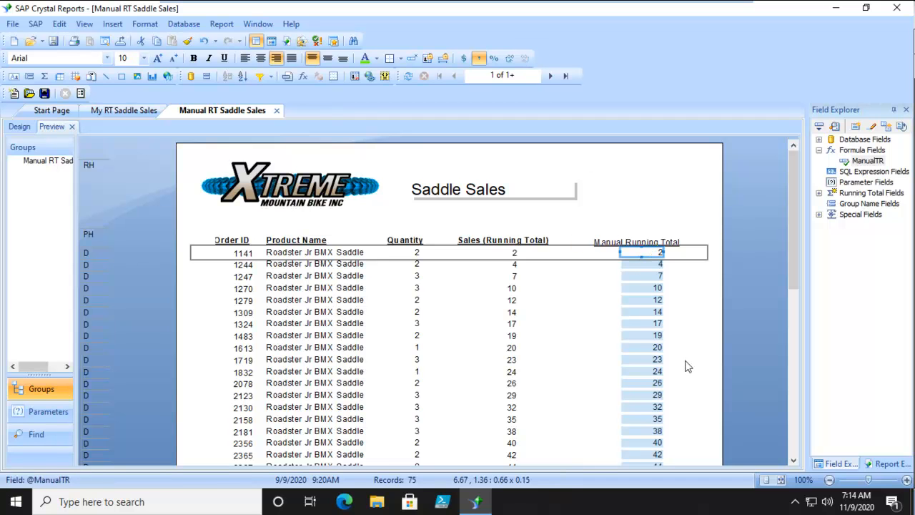
scroll(686, 365, "down", 3)
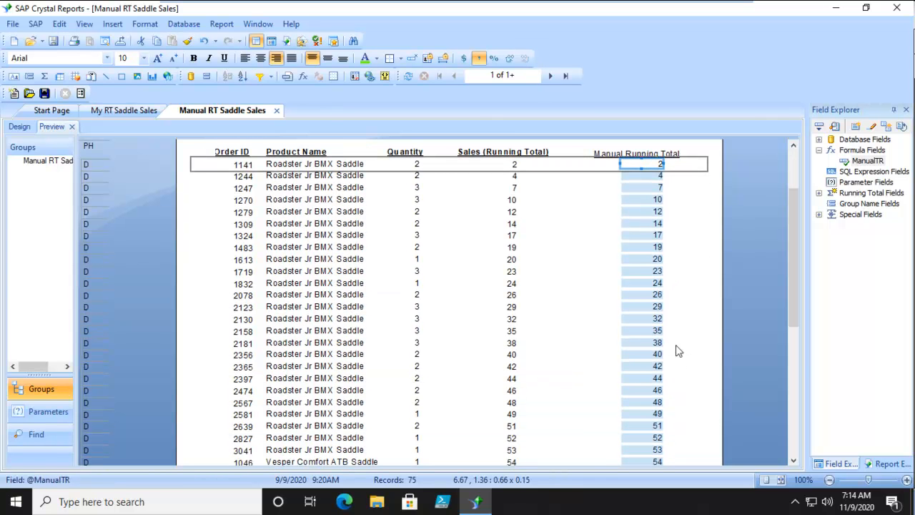